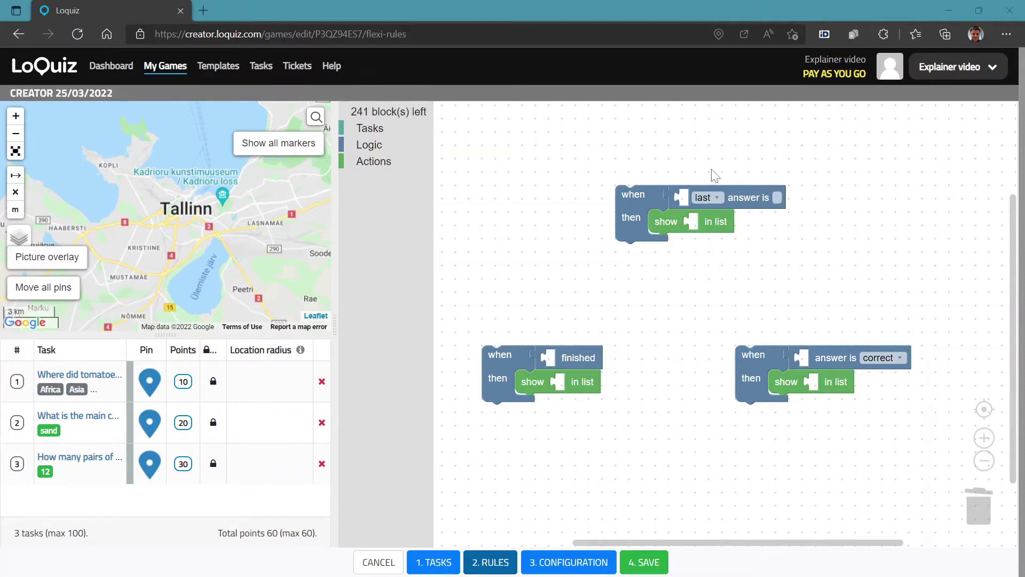
pyautogui.moveTo(617, 206); pyautogui.dragTo(618, 193)
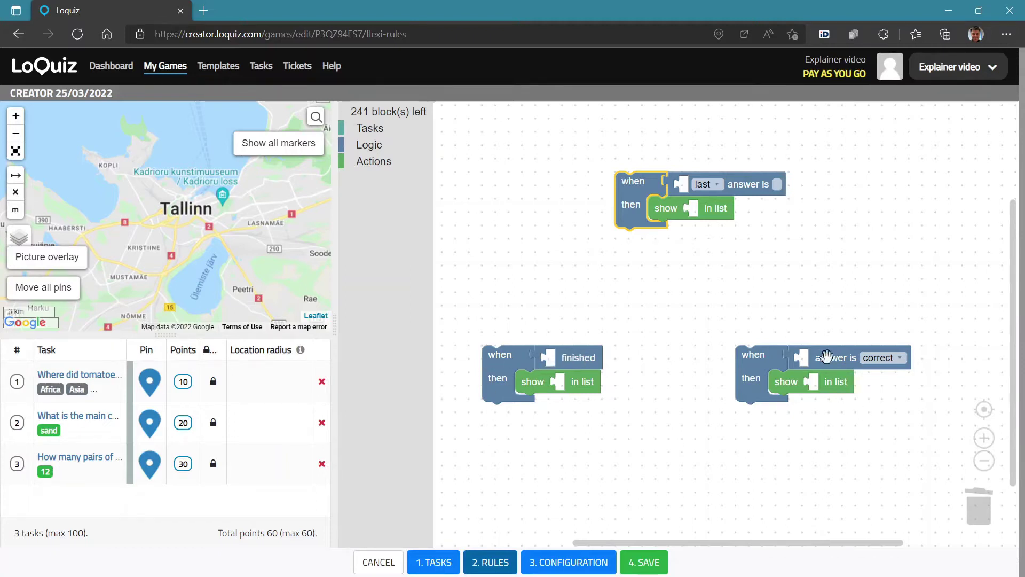
pyautogui.click(883, 358)
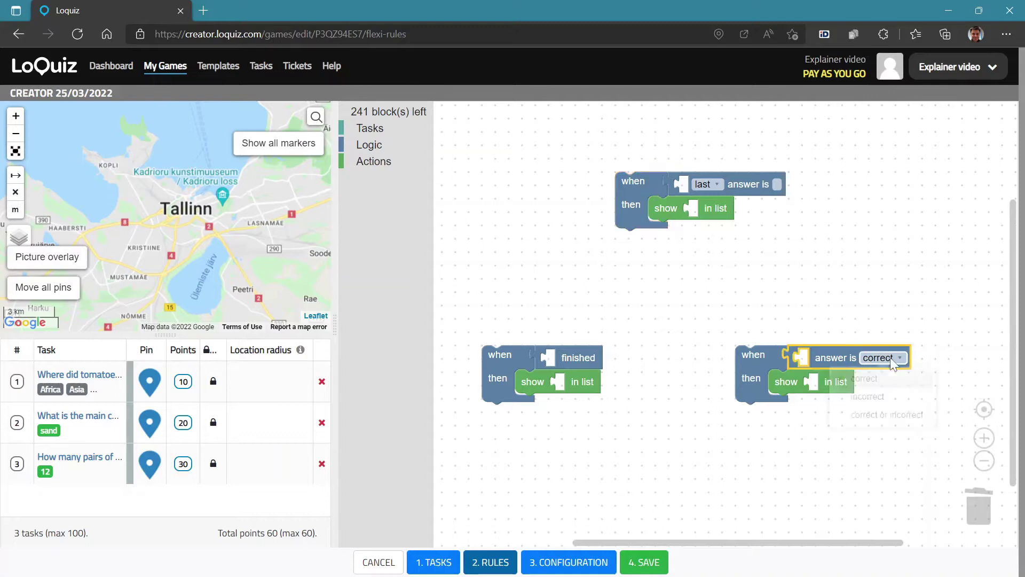
pyautogui.click(883, 342)
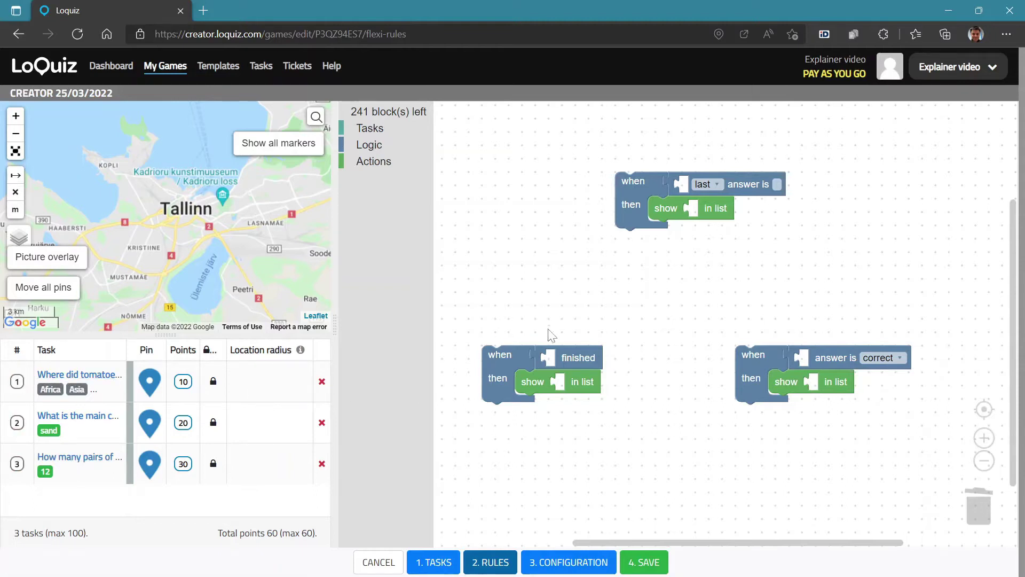
# Step: Insert task 1 as the condition of the "finished" rule
pyautogui.moveTo(526, 356); pyautogui.dragTo(552, 330)
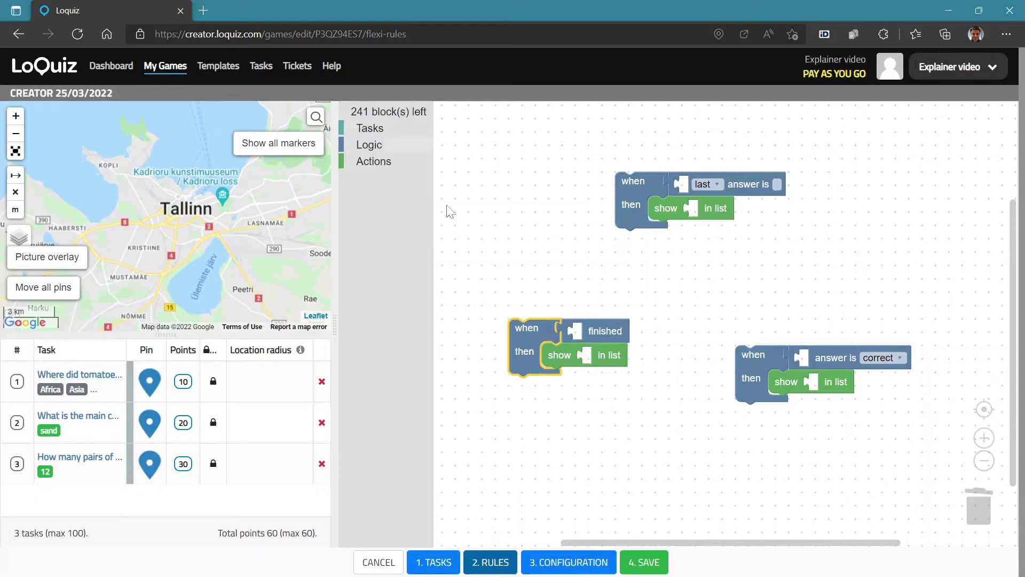
pyautogui.click(368, 134)
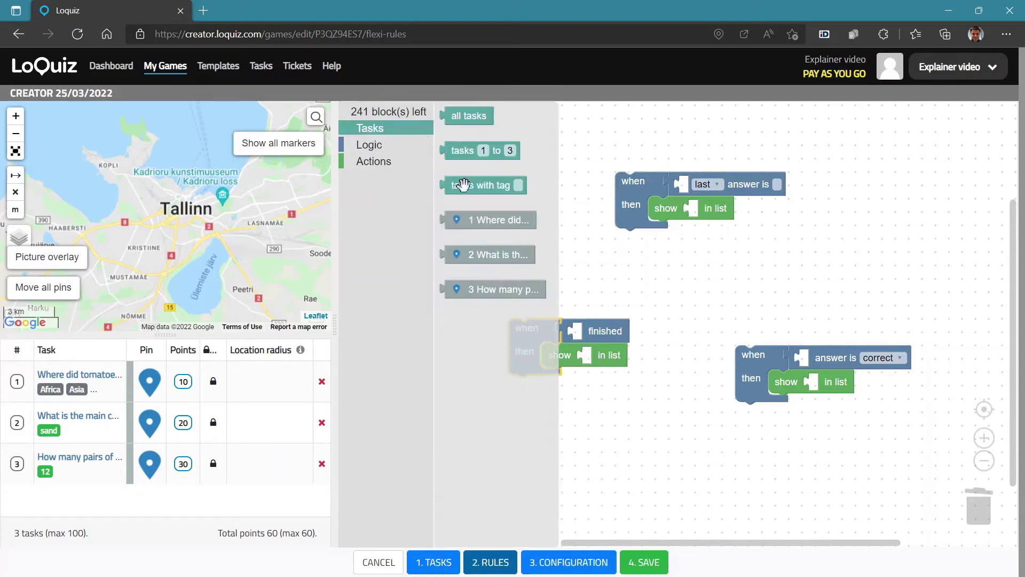
pyautogui.moveTo(476, 224); pyautogui.dragTo(601, 328)
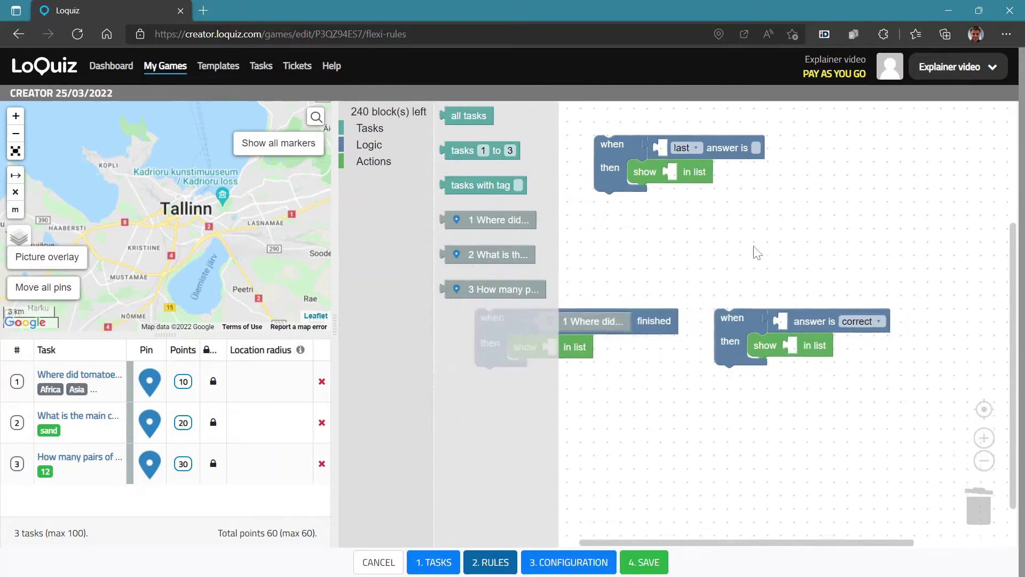
# Step: Insert task 1 as the condition of the "answer is correct" rule
pyautogui.moveTo(757, 249); pyautogui.dragTo(722, 234)
pyautogui.moveTo(690, 304); pyautogui.dragTo(714, 304)
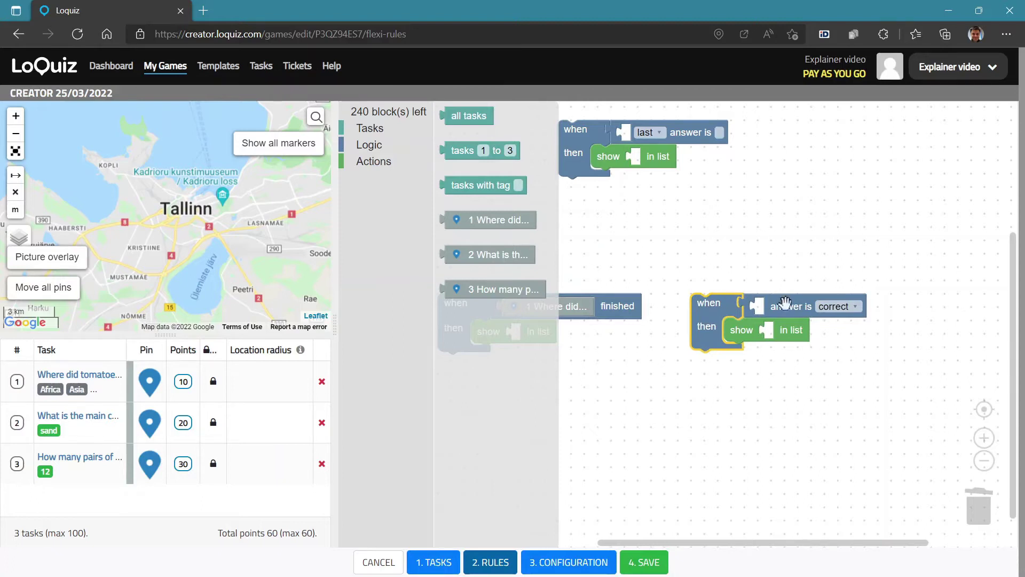
pyautogui.click(477, 222)
pyautogui.moveTo(478, 221); pyautogui.dragTo(788, 308)
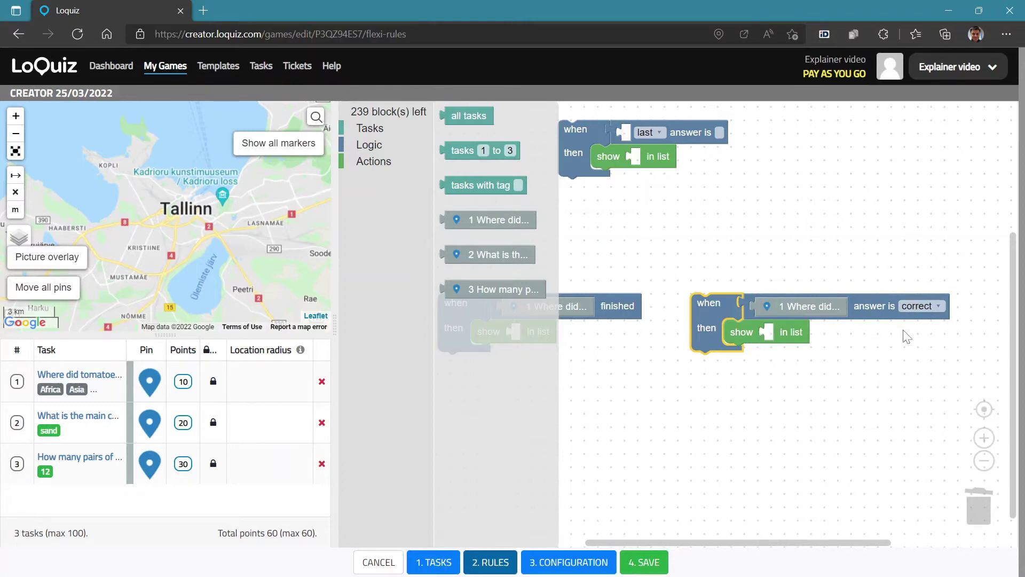
# Step: Duplicate the "answer is correct" rule, attach the copy beneath it, and set the copy's answer to incorrect
pyautogui.rightClick(709, 312)
pyautogui.click(731, 323)
pyautogui.moveTo(729, 337); pyautogui.dragTo(710, 359)
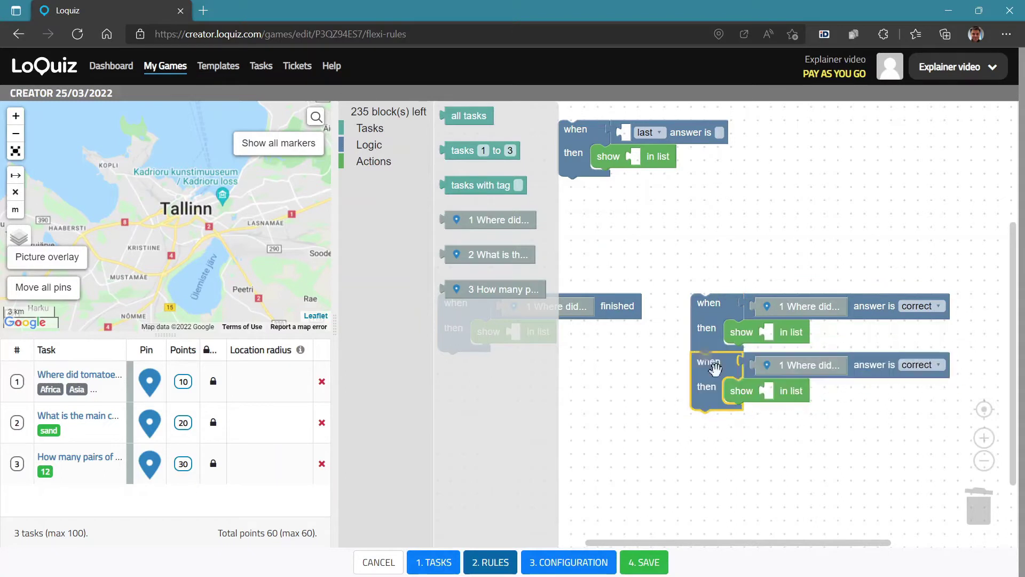
pyautogui.click(938, 366)
pyautogui.click(921, 410)
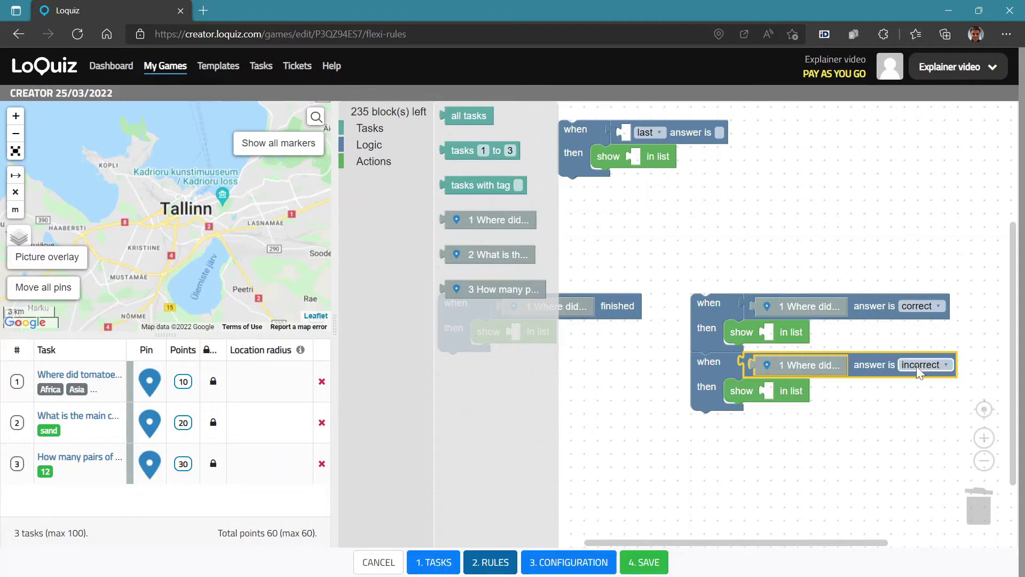
# Step: Insert task 1 into the condition of the "last answer is" rule
pyautogui.moveTo(634, 343); pyautogui.dragTo(689, 392)
pyautogui.moveTo(628, 209); pyautogui.dragTo(641, 210)
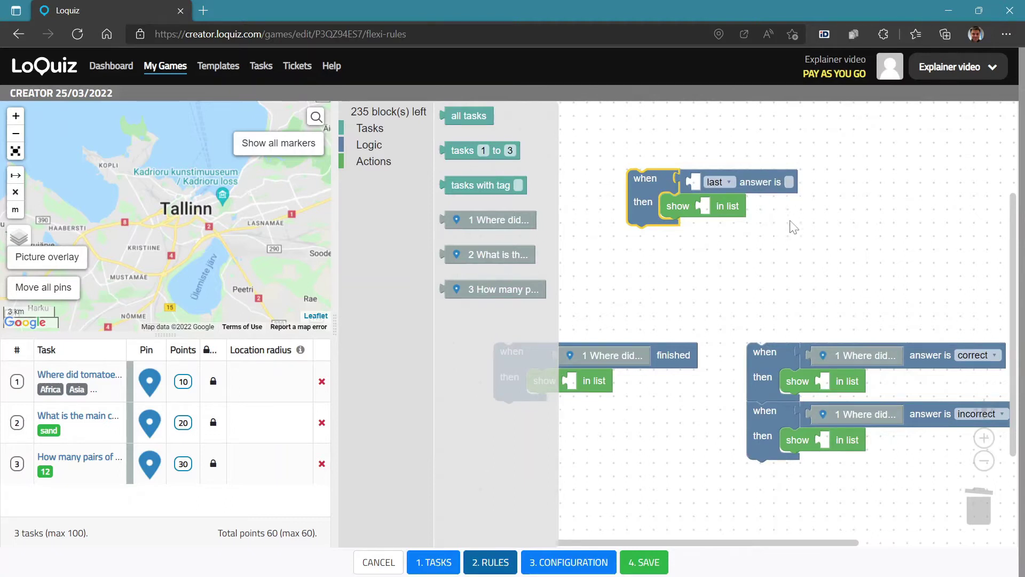
pyautogui.moveTo(790, 224); pyautogui.dragTo(814, 225)
pyautogui.moveTo(479, 221); pyautogui.dragTo(752, 187)
pyautogui.moveTo(685, 188); pyautogui.dragTo(645, 189)
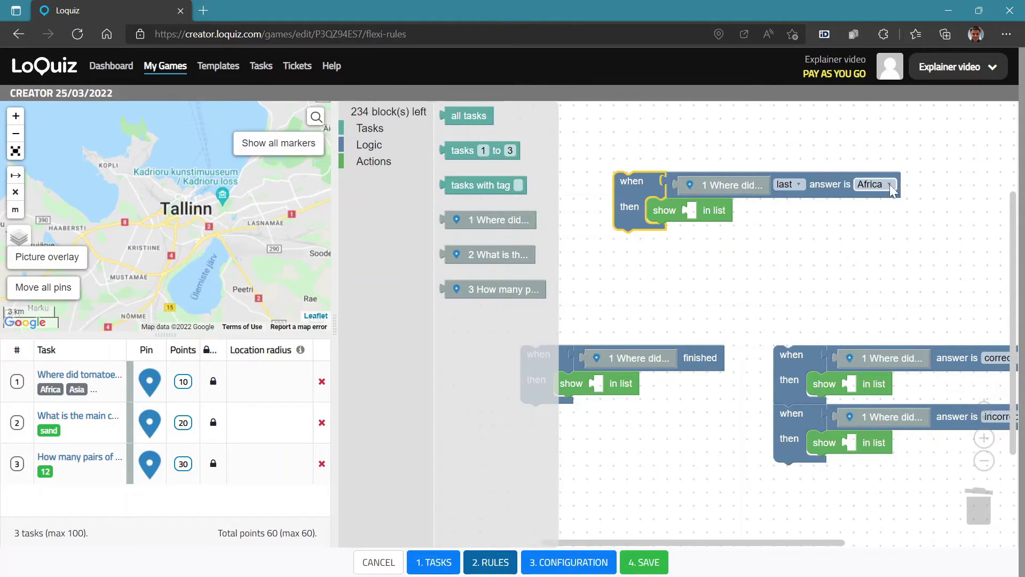
# Step: Review the answer choices defined in task 1 and choose Africa as the answer in the "last answer is" rule
pyautogui.click(65, 377)
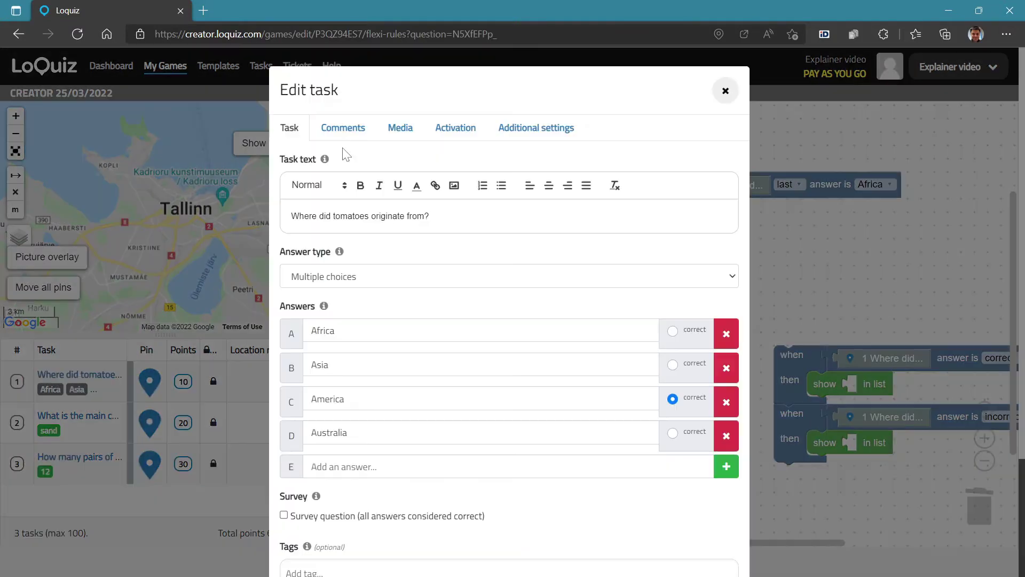
pyautogui.click(724, 91)
pyautogui.click(887, 186)
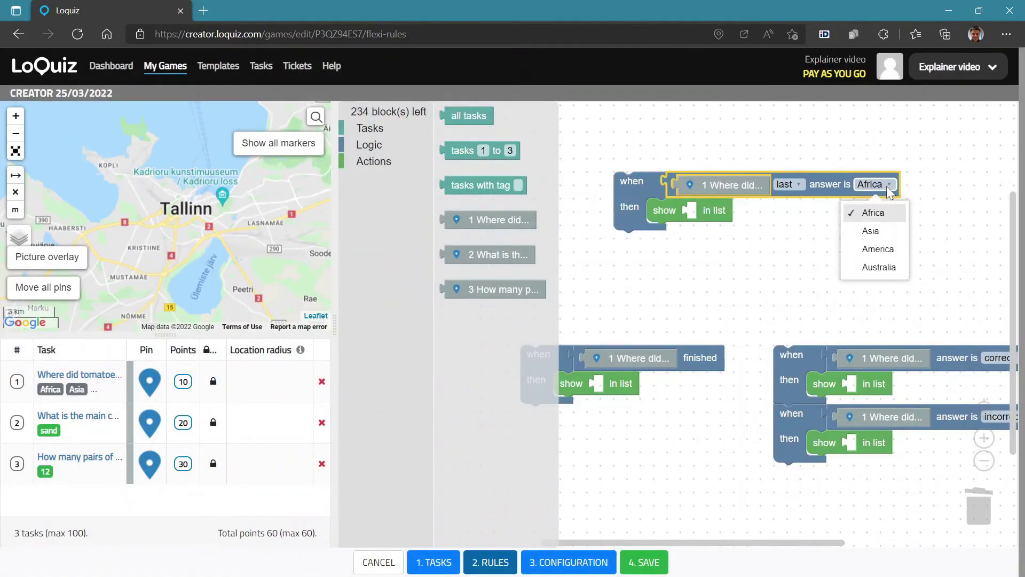
pyautogui.click(877, 213)
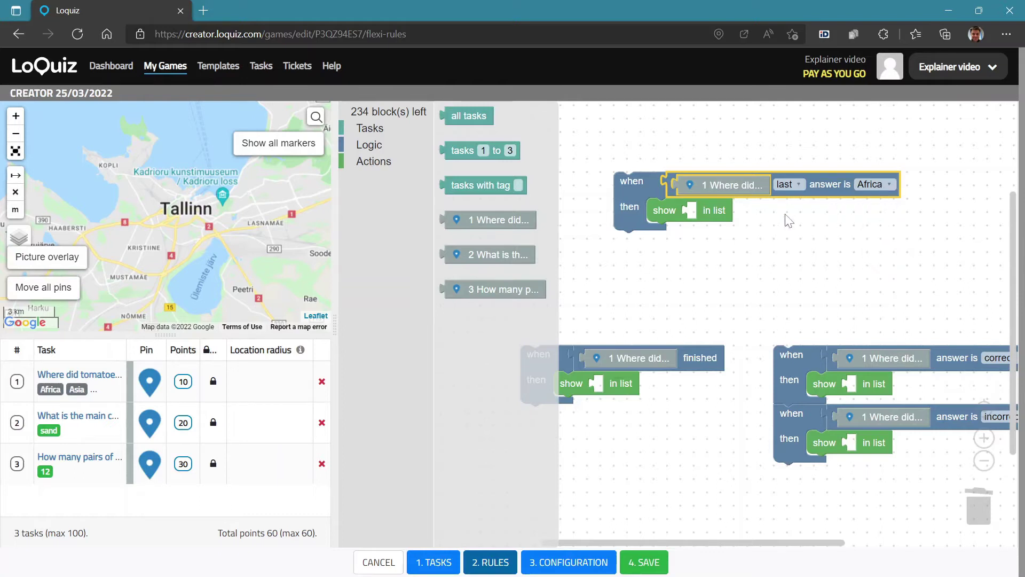
pyautogui.moveTo(638, 193); pyautogui.dragTo(611, 167)
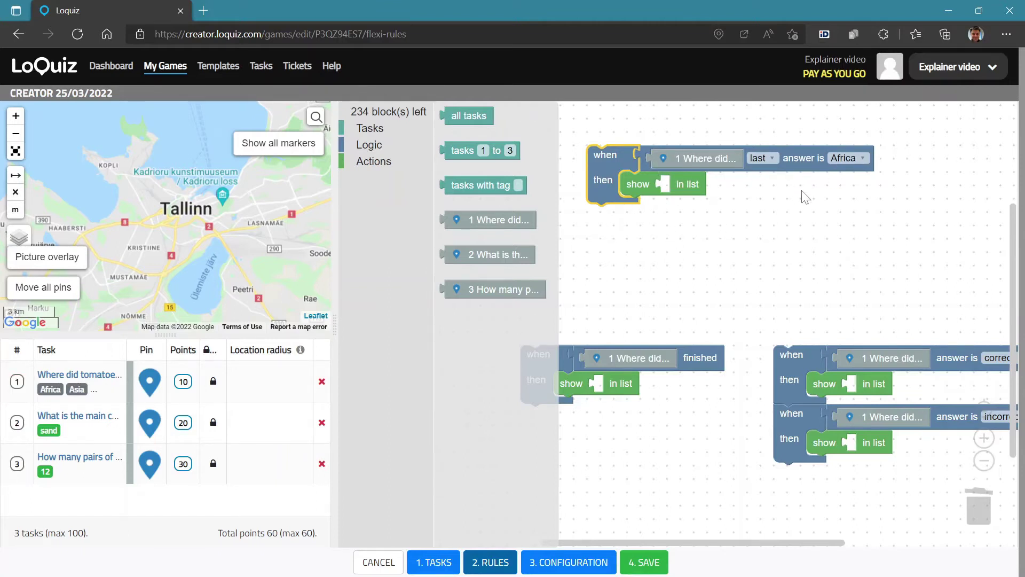
pyautogui.moveTo(618, 158); pyautogui.dragTo(645, 145)
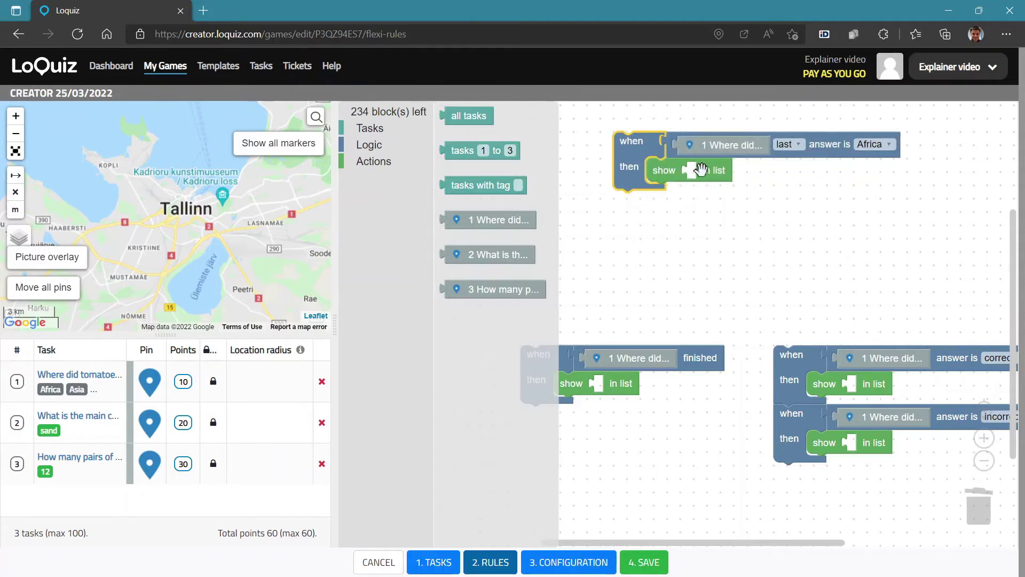
# Step: Duplicate the Africa rule three times and stack the copies beneath it
pyautogui.click(873, 144)
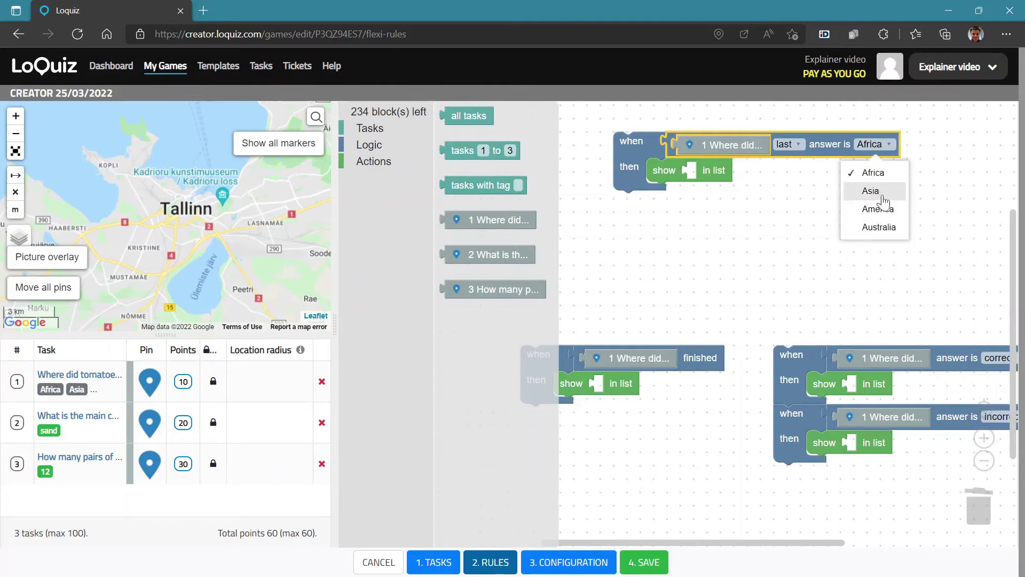
pyautogui.click(622, 141)
pyautogui.rightClick(619, 143)
pyautogui.click(643, 155)
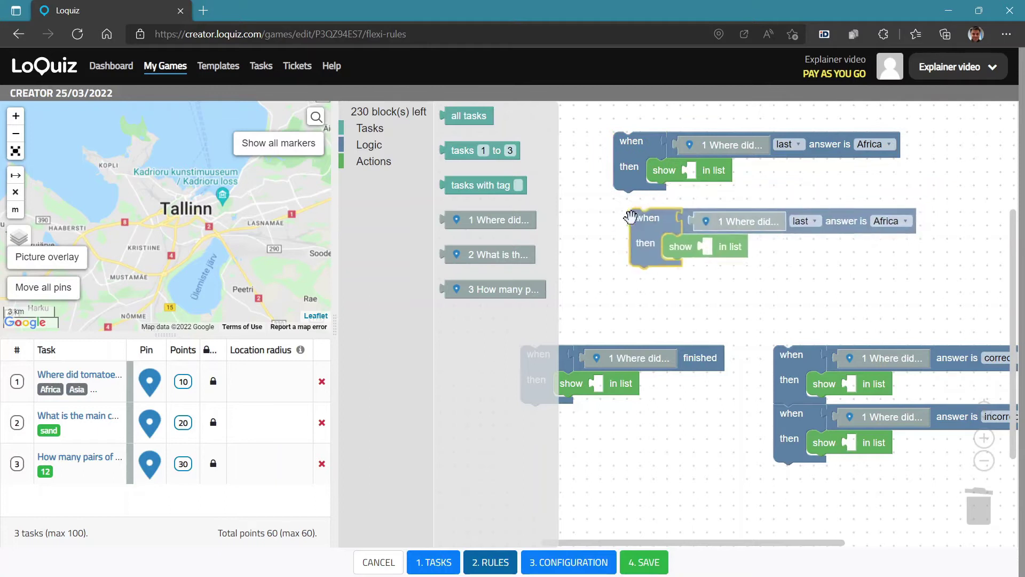
pyautogui.moveTo(652, 220); pyautogui.dragTo(633, 202)
pyautogui.rightClick(631, 209)
pyautogui.click(654, 221)
pyautogui.moveTo(674, 240); pyautogui.dragTo(661, 282)
pyautogui.moveTo(641, 171); pyautogui.dragTo(681, 105)
pyautogui.moveTo(696, 253); pyautogui.dragTo(665, 297)
pyautogui.rightClick(666, 262)
pyautogui.click(697, 258)
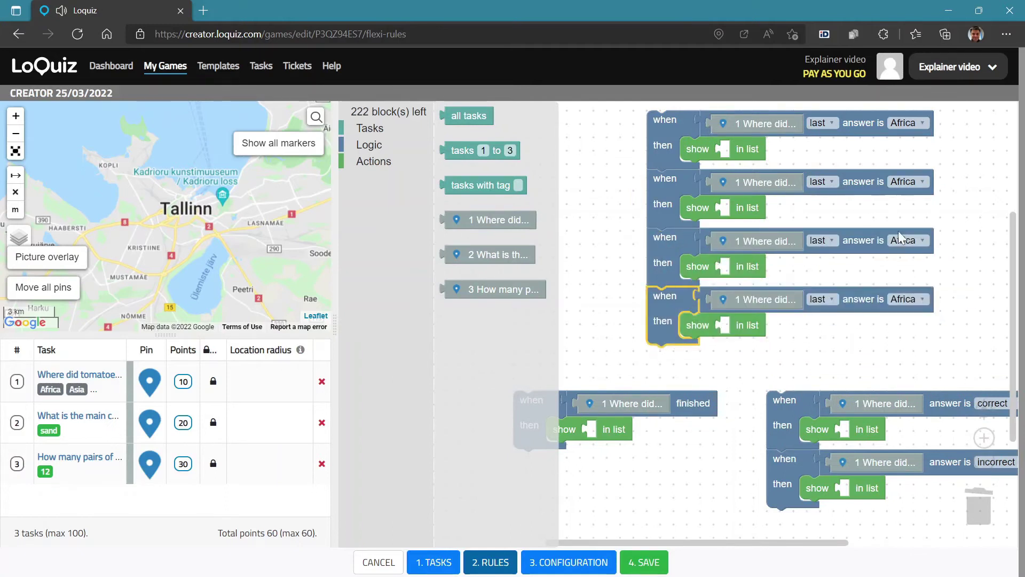
# Step: Set the answers of the three copied rules to Asia, America and Australia, in that order
pyautogui.click(910, 182)
pyautogui.click(906, 228)
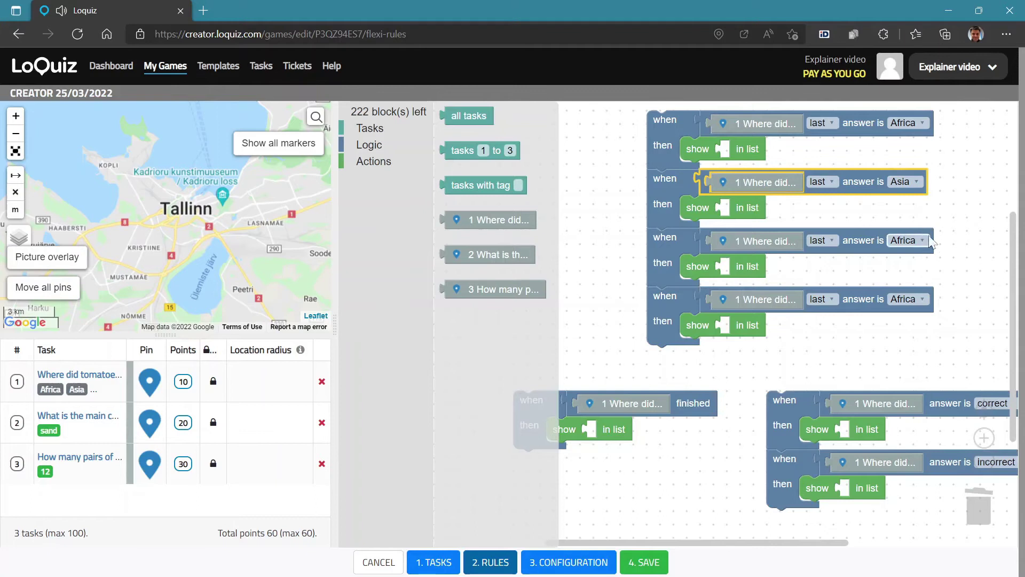
pyautogui.click(922, 241)
pyautogui.click(921, 304)
pyautogui.click(907, 299)
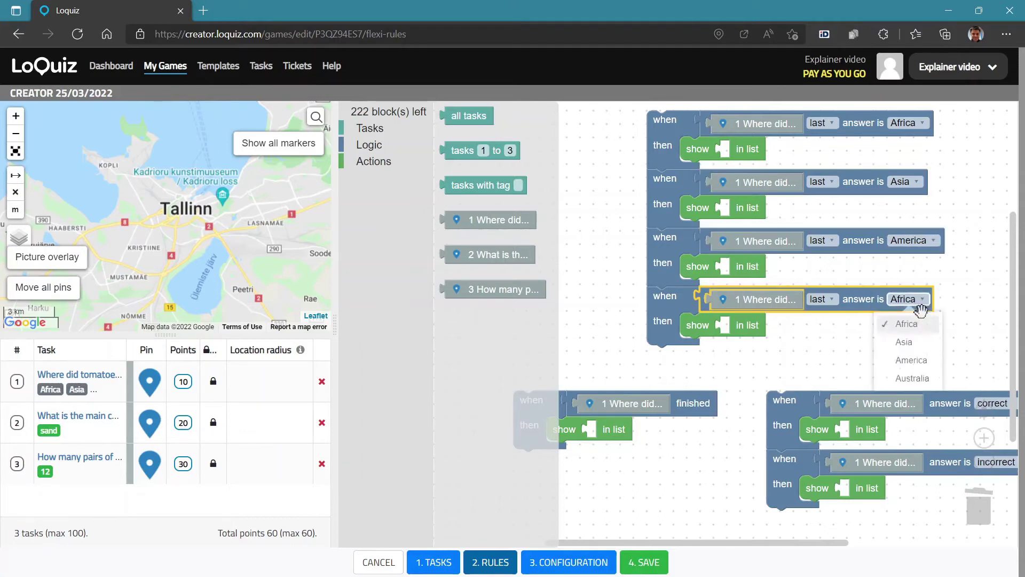
pyautogui.click(913, 381)
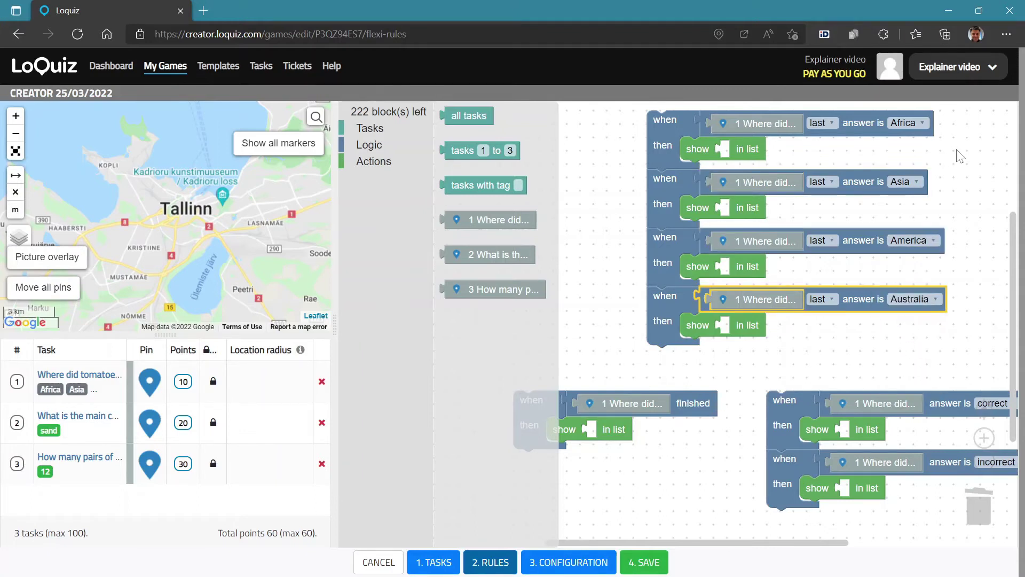
# Step: Change the Africa rule so that it checks any answer
pyautogui.moveTo(957, 163); pyautogui.dragTo(930, 181)
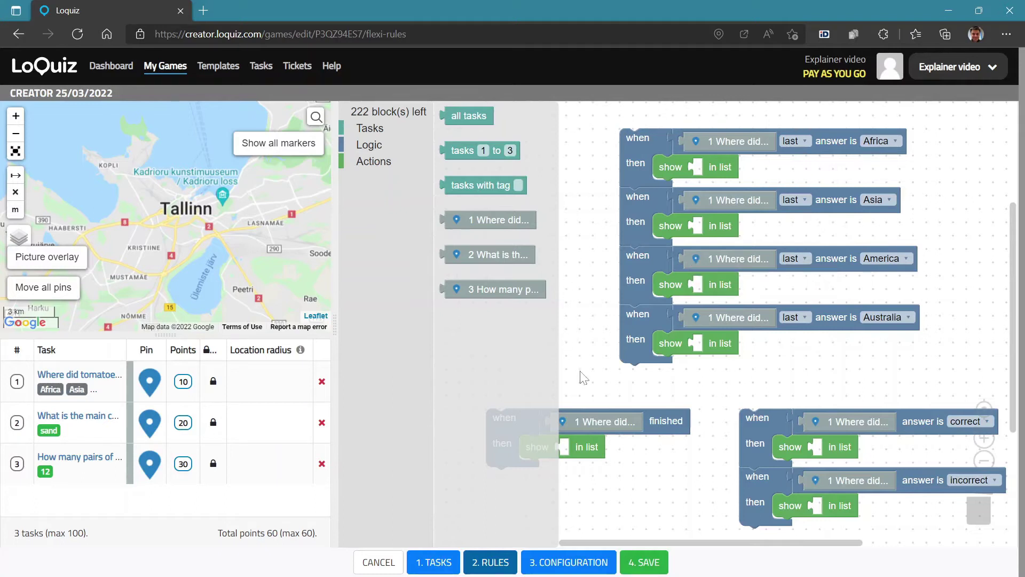
pyautogui.click(795, 141)
pyautogui.click(792, 166)
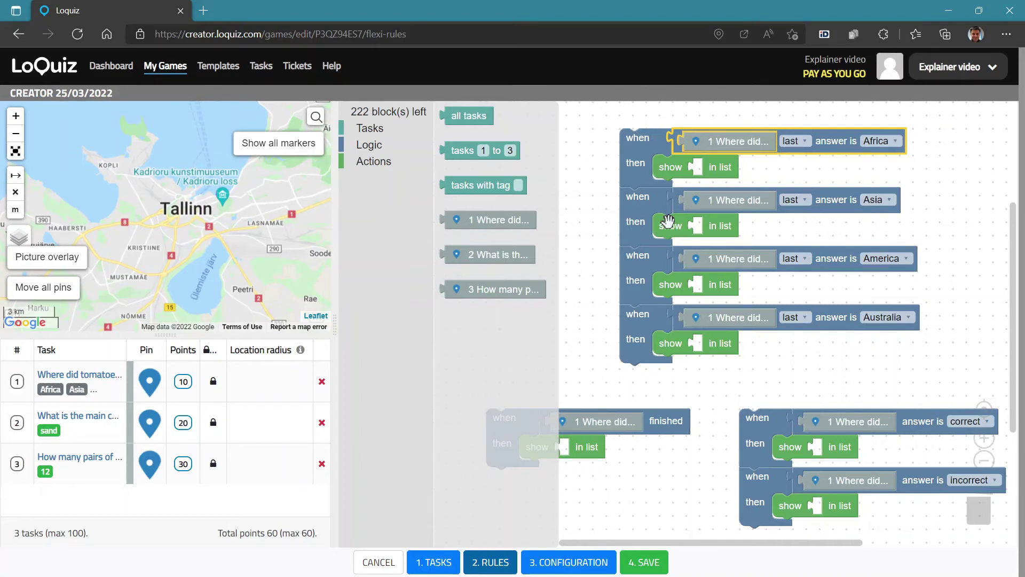
pyautogui.click(794, 141)
pyautogui.click(803, 188)
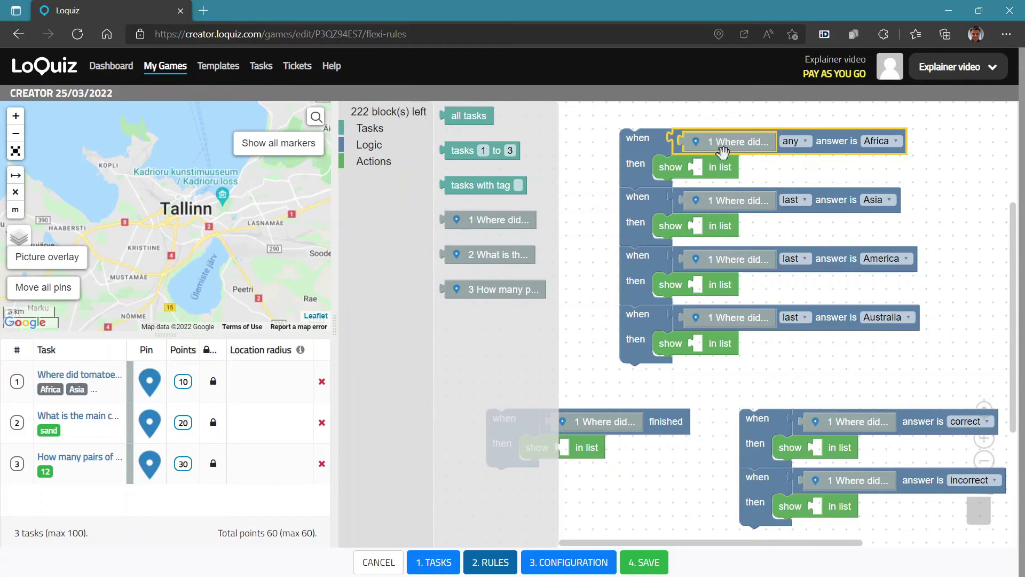
# Step: Delete the stacked Asia, America and Australia rules, leaving only the Africa rule there
pyautogui.moveTo(633, 198); pyautogui.dragTo(980, 520)
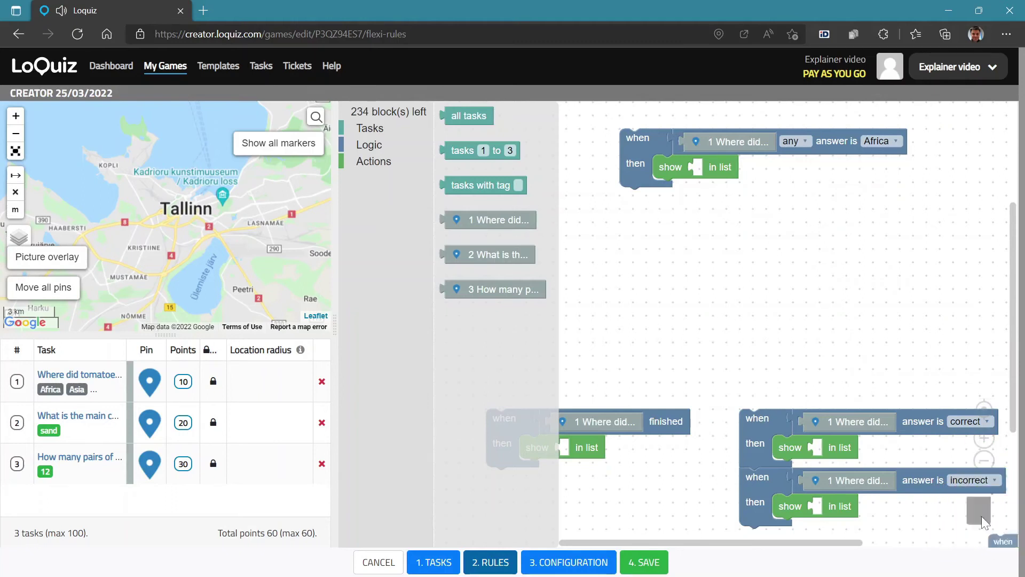
pyautogui.moveTo(629, 139); pyautogui.dragTo(616, 165)
pyautogui.moveTo(713, 160); pyautogui.dragTo(711, 162)
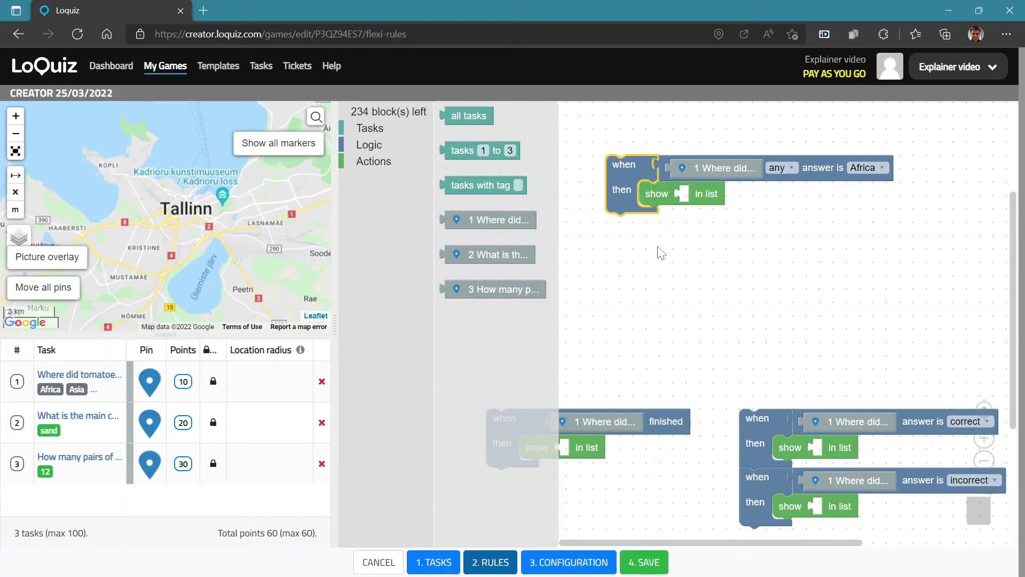
# Step: Replace task 1 with task 2 in the "any answer is" rule and enter "concrete" as the answer
pyautogui.moveTo(723, 167); pyautogui.dragTo(977, 511)
pyautogui.moveTo(510, 255); pyautogui.dragTo(694, 169)
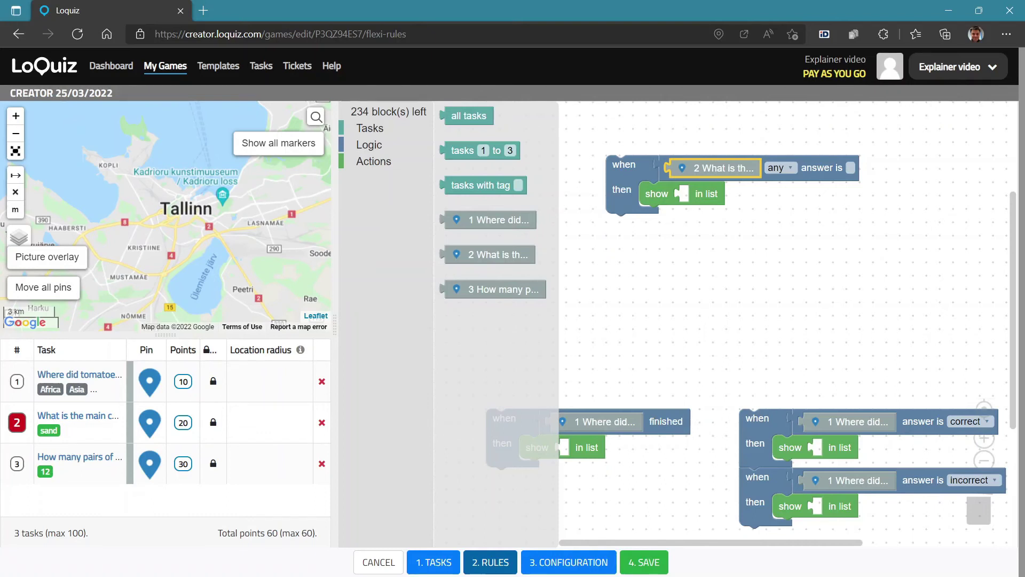
pyautogui.click(822, 176)
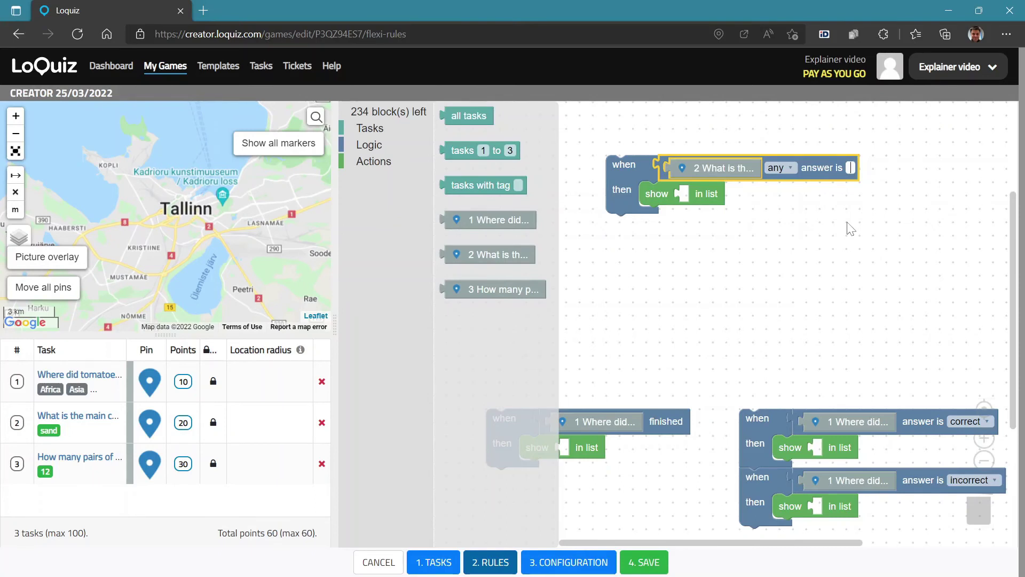
pyautogui.write('concrete')
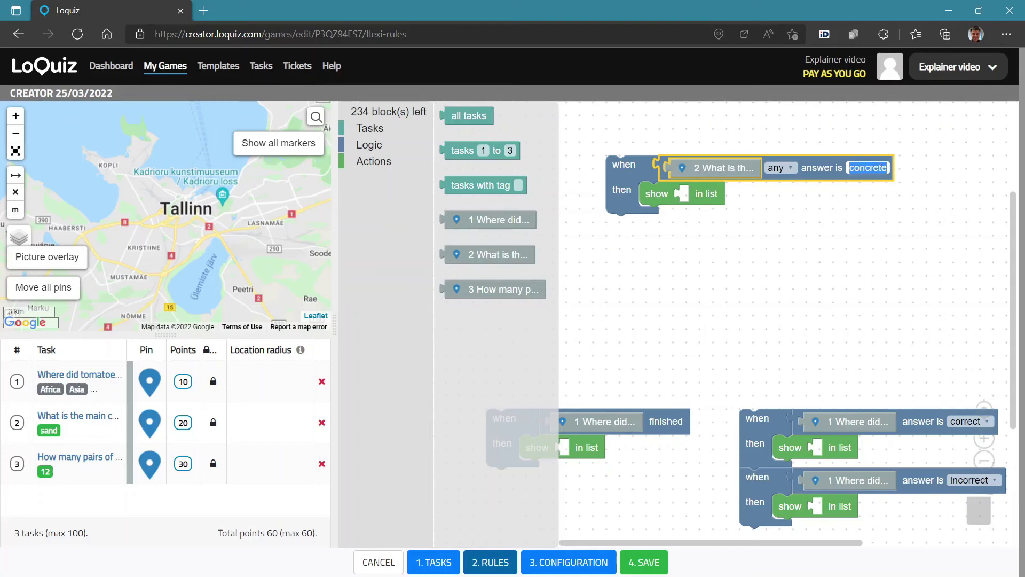
pyautogui.click(873, 193)
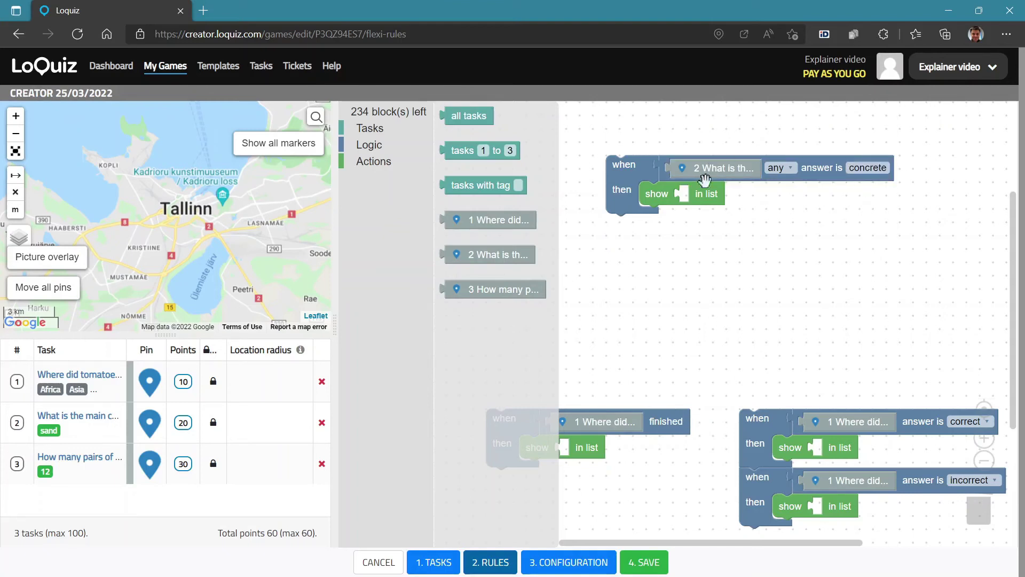
# Step: Change the "concrete" rule so that it checks the last answer
pyautogui.click(790, 168)
pyautogui.click(775, 199)
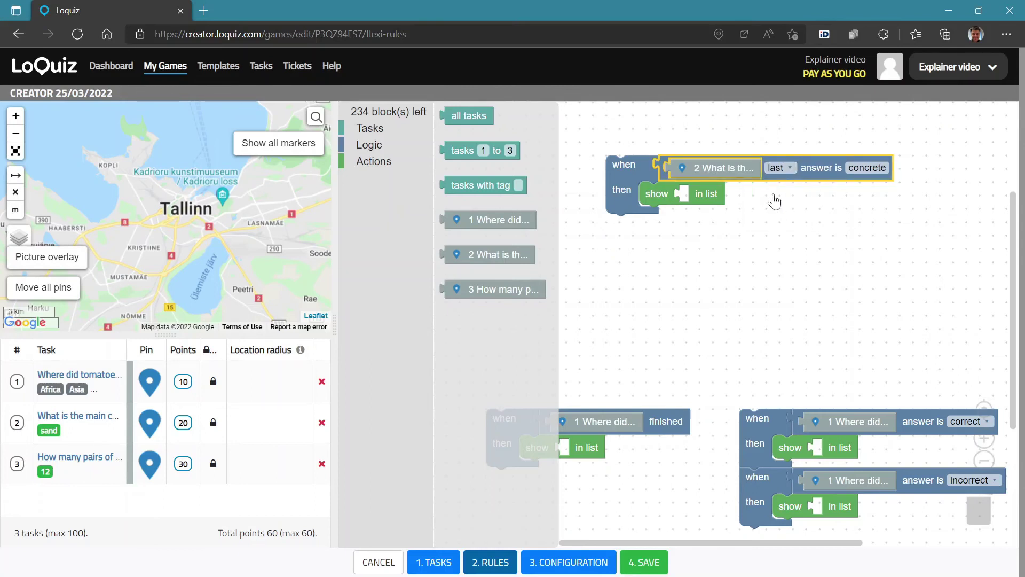
pyautogui.click(776, 168)
pyautogui.click(777, 167)
pyautogui.click(772, 149)
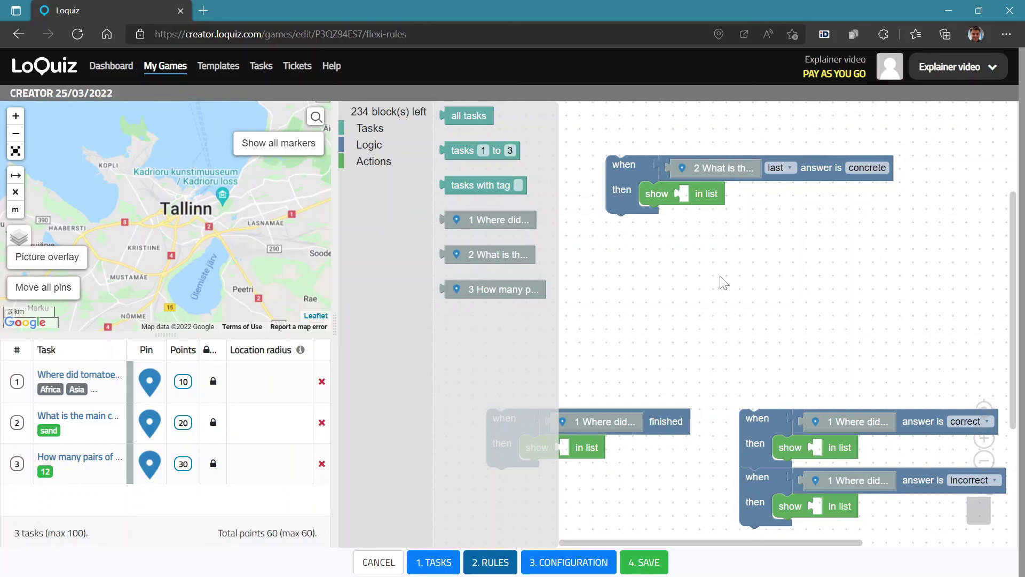
# Step: Replace task 2 with task 3 in the "last answer is" rule and set its answer to 5
pyautogui.moveTo(718, 168); pyautogui.dragTo(980, 510)
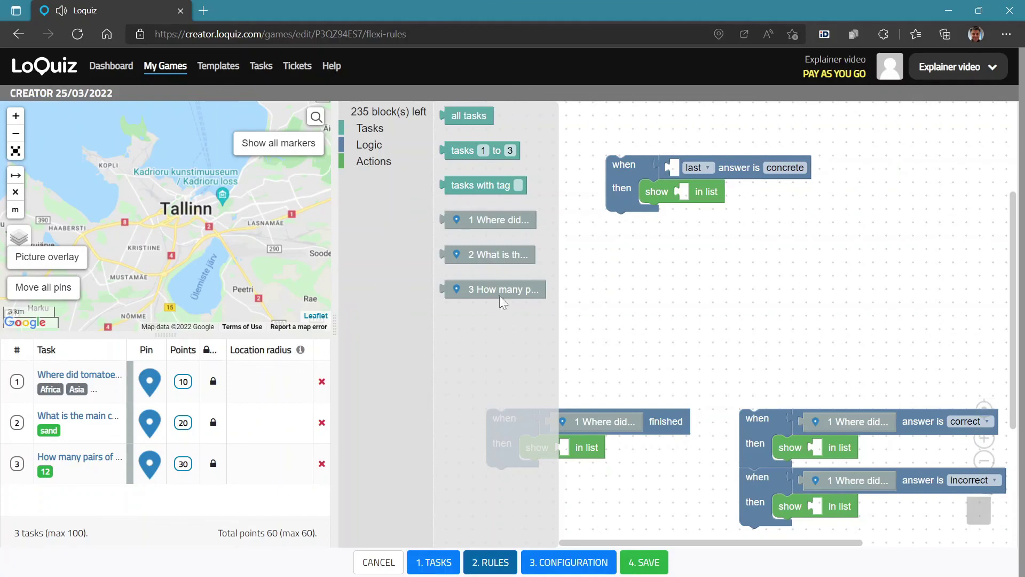
pyautogui.moveTo(483, 288); pyautogui.dragTo(719, 181)
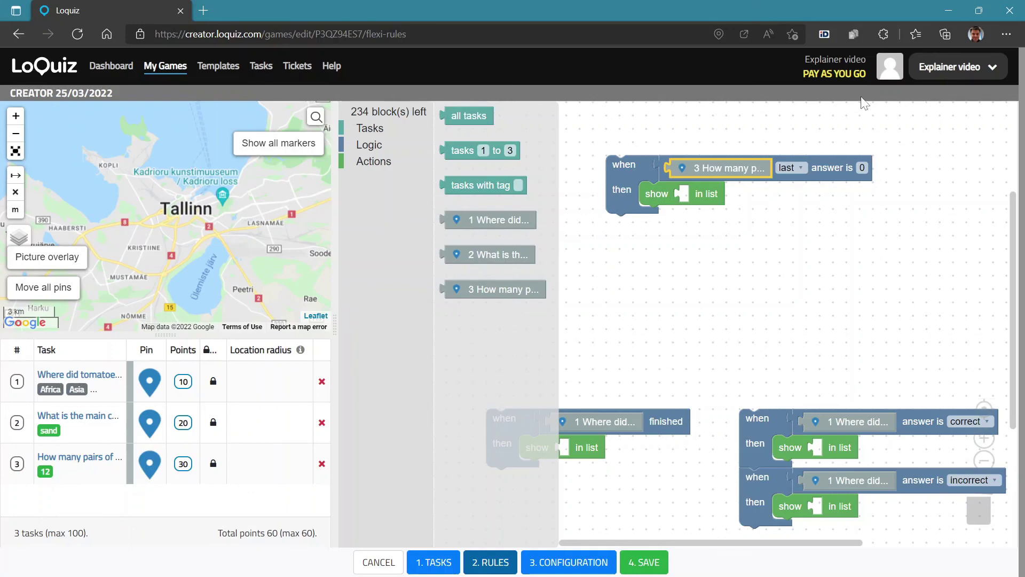
pyautogui.click(861, 167)
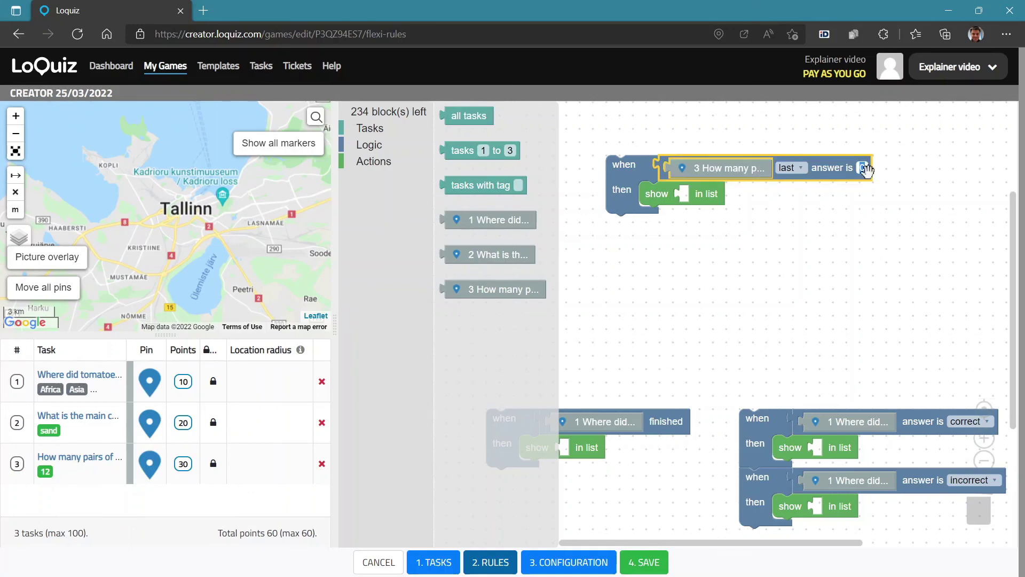
pyautogui.write('5')
pyautogui.click(832, 275)
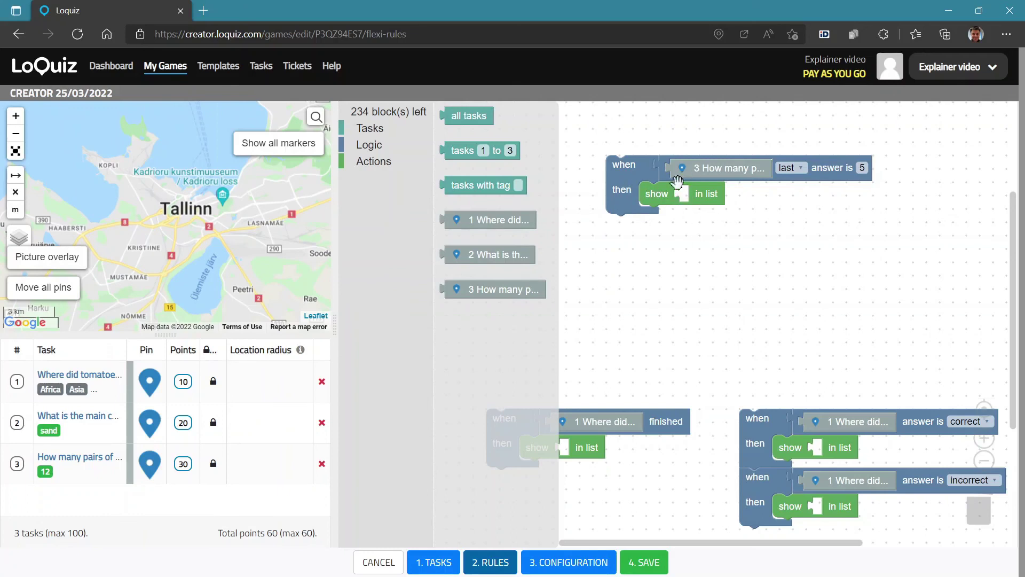
pyautogui.moveTo(643, 177); pyautogui.dragTo(644, 164)
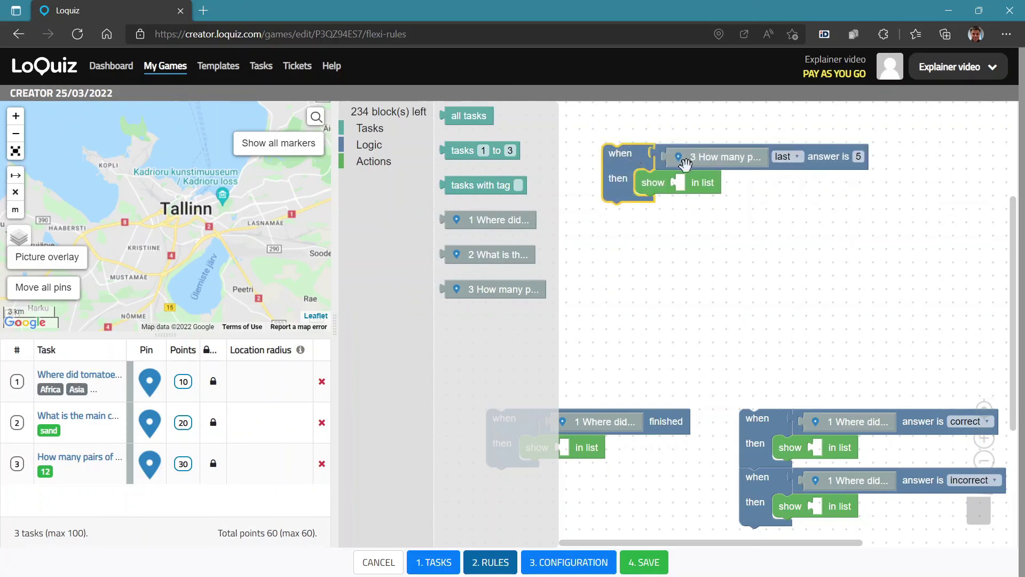